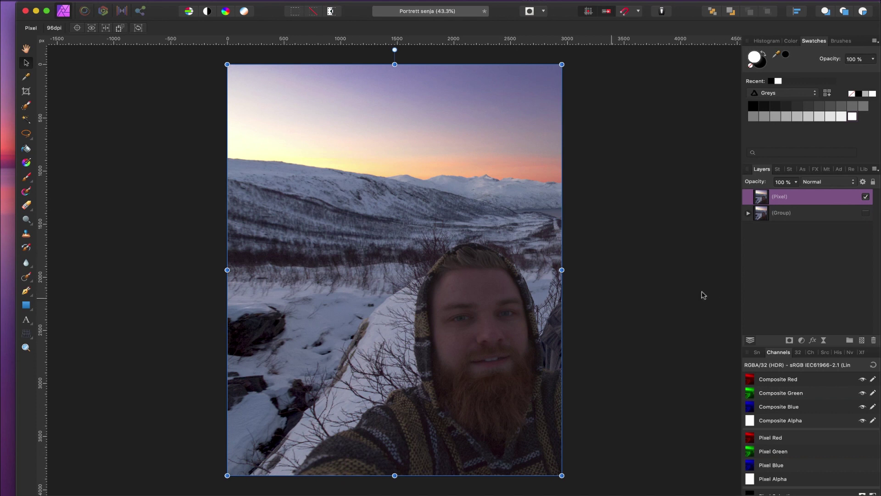
Try an upward-bent Curves adjustment on the photo, then delete it again
{"action": "left_click", "coordinate": [801, 341]}
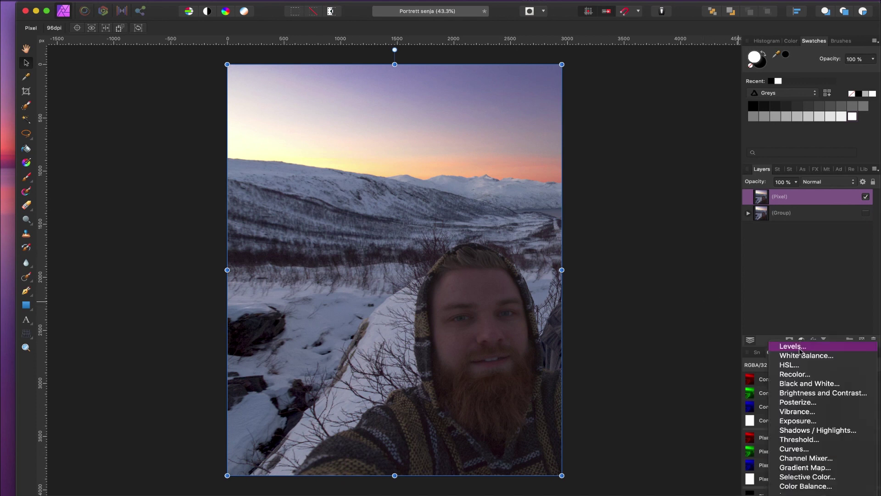
{"action": "left_click", "coordinate": [797, 448]}
{"action": "left_click_drag", "start_coordinate": [651, 334], "coordinate": [612, 305]}
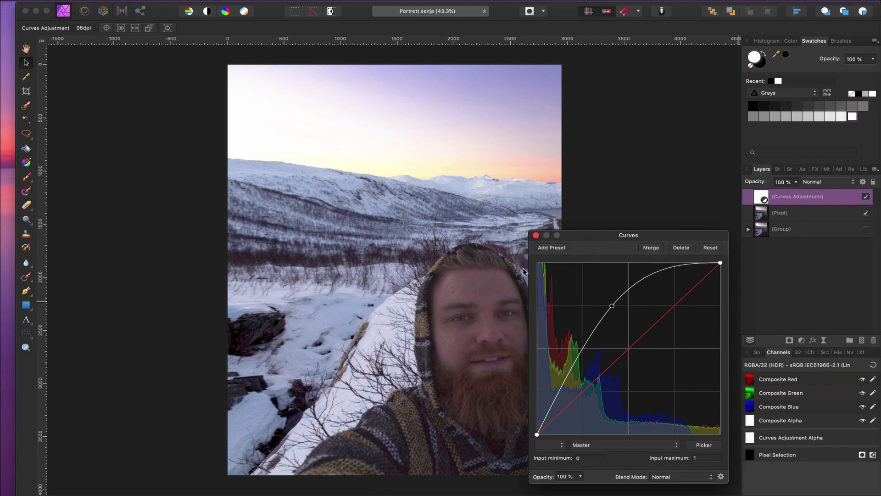
{"action": "left_click", "coordinate": [677, 248]}
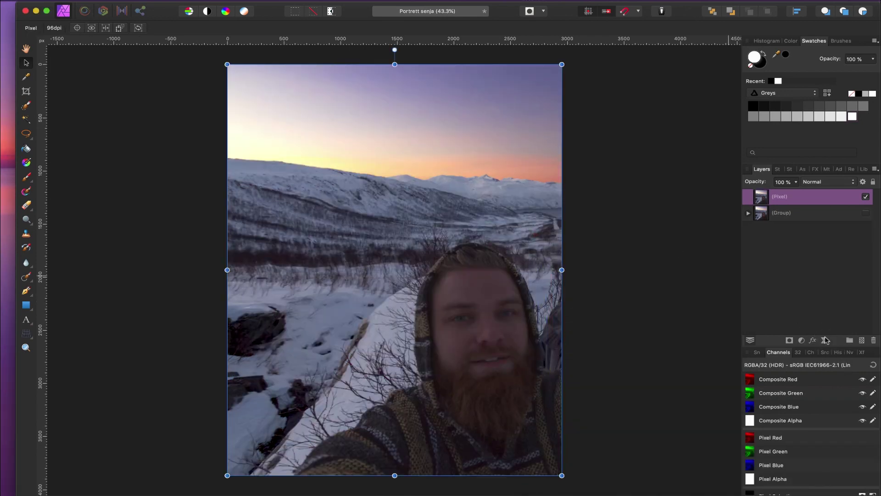
Add a new empty pixel layer and set its blend mode to Overlay
{"action": "left_click", "coordinate": [861, 342]}
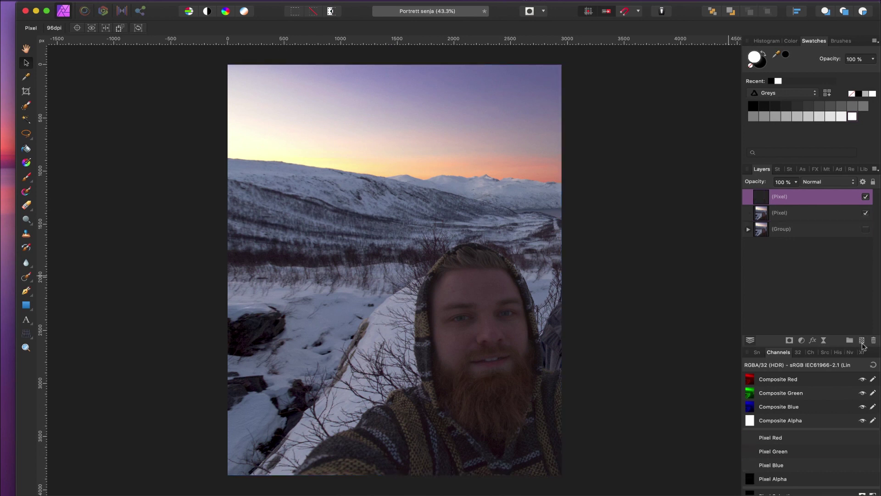
{"action": "left_click", "coordinate": [825, 185]}
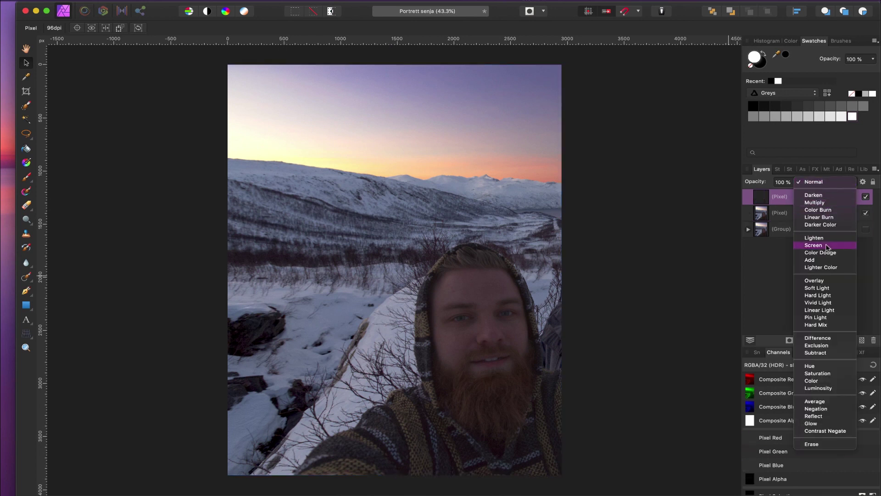
{"action": "left_click", "coordinate": [820, 280]}
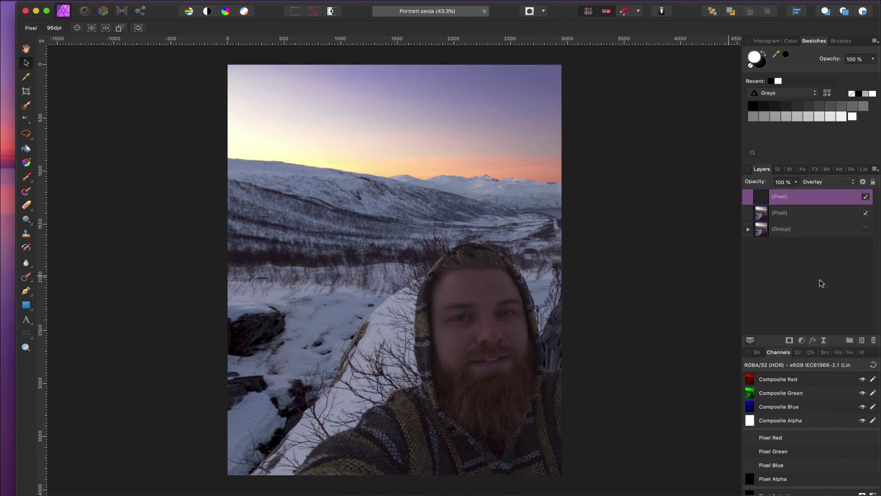
Paint soft white brush strokes over the forehead, face and cheek
{"action": "key", "text": "b"}
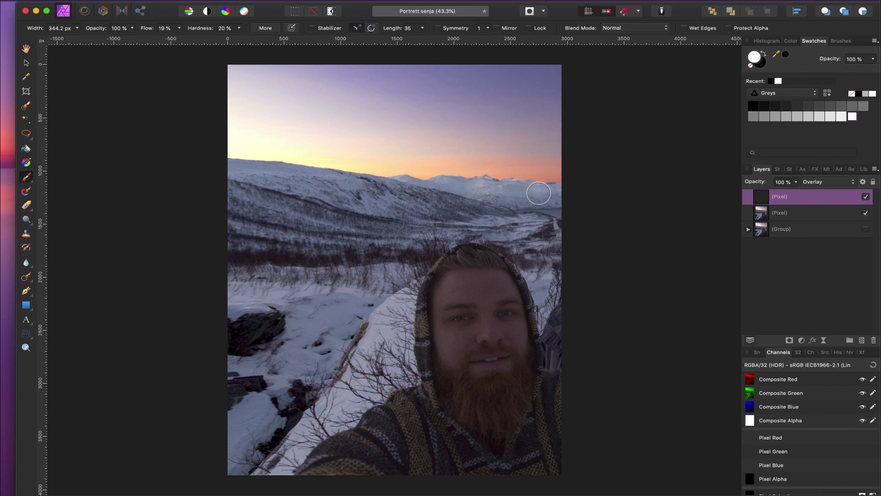
{"action": "mouse_move", "coordinate": [460, 287]}
{"action": "left_mouse_down"}
{"action": "mouse_move", "coordinate": [464, 276]}
{"action": "mouse_move", "coordinate": [436, 304]}
{"action": "left_mouse_up"}
{"action": "mouse_move", "coordinate": [439, 344]}
{"action": "left_mouse_down"}
{"action": "mouse_move", "coordinate": [456, 367]}
{"action": "mouse_move", "coordinate": [442, 331]}
{"action": "mouse_move", "coordinate": [449, 298]}
{"action": "mouse_move", "coordinate": [469, 284]}
{"action": "mouse_move", "coordinate": [476, 362]}
{"action": "mouse_move", "coordinate": [449, 275]}
{"action": "mouse_move", "coordinate": [453, 308]}
{"action": "mouse_move", "coordinate": [462, 330]}
{"action": "mouse_move", "coordinate": [465, 310]}
{"action": "mouse_move", "coordinate": [467, 344]}
{"action": "mouse_move", "coordinate": [485, 376]}
{"action": "left_mouse_up"}
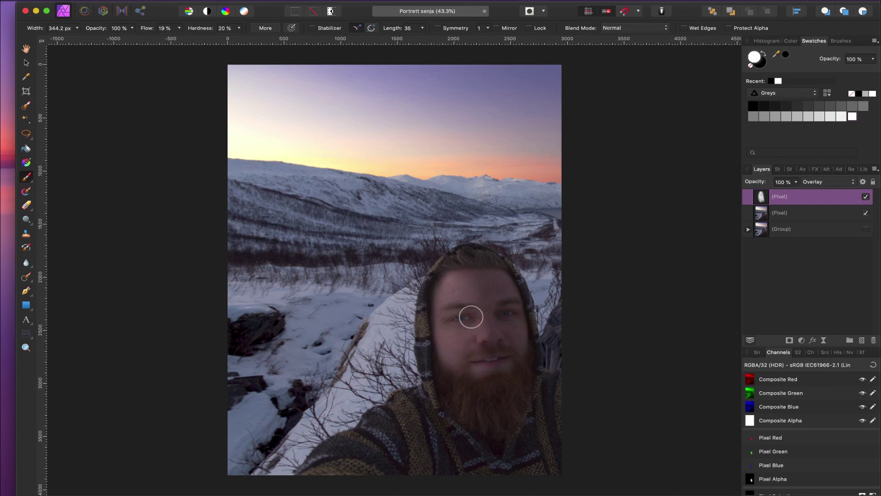
{"action": "mouse_move", "coordinate": [474, 278]}
{"action": "left_mouse_down"}
{"action": "mouse_move", "coordinate": [477, 365]}
{"action": "mouse_move", "coordinate": [459, 273]}
{"action": "mouse_move", "coordinate": [448, 315]}
{"action": "mouse_move", "coordinate": [453, 339]}
{"action": "mouse_move", "coordinate": [440, 292]}
{"action": "mouse_move", "coordinate": [445, 355]}
{"action": "mouse_move", "coordinate": [464, 363]}
{"action": "mouse_move", "coordinate": [443, 344]}
{"action": "mouse_move", "coordinate": [464, 347]}
{"action": "mouse_move", "coordinate": [463, 272]}
{"action": "mouse_move", "coordinate": [433, 333]}
{"action": "mouse_move", "coordinate": [446, 359]}
{"action": "mouse_move", "coordinate": [443, 291]}
{"action": "mouse_move", "coordinate": [457, 366]}
{"action": "mouse_move", "coordinate": [472, 373]}
{"action": "mouse_move", "coordinate": [449, 340]}
{"action": "mouse_move", "coordinate": [465, 288]}
{"action": "mouse_move", "coordinate": [454, 282]}
{"action": "mouse_move", "coordinate": [442, 379]}
{"action": "left_mouse_up"}
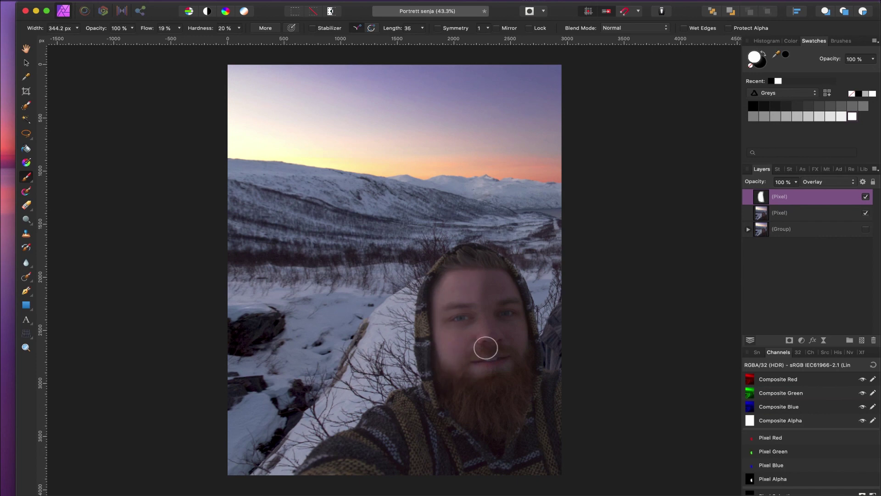
Zoom and pan around the face to inspect the white Overlay strokes
{"action": "scroll", "coordinate": [485, 346], "scroll_direction": "up", "scroll_amount": 5}
{"action": "scroll", "coordinate": [486, 346], "scroll_direction": "up", "scroll_amount": 1}
{"action": "scroll", "coordinate": [486, 346], "scroll_direction": "down", "scroll_amount": 5}
{"action": "scroll", "coordinate": [486, 346], "scroll_direction": "right", "scroll_amount": 5}
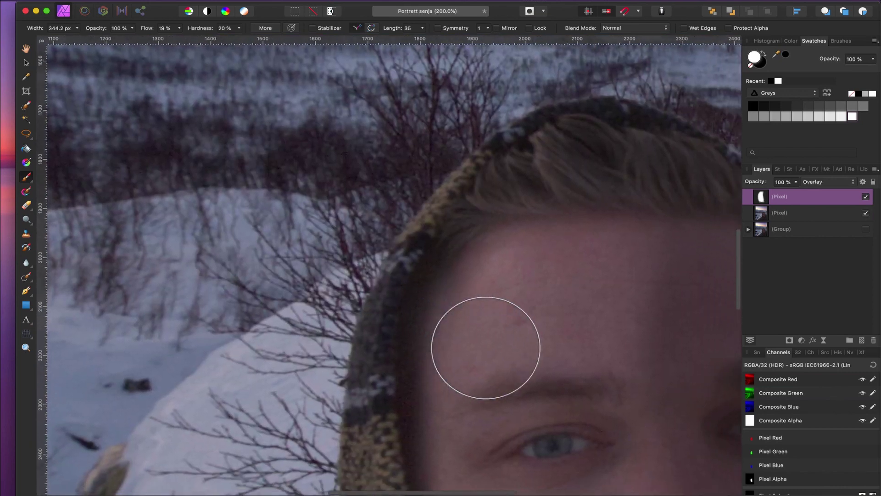
{"action": "scroll", "coordinate": [486, 348], "scroll_direction": "down", "scroll_amount": 1}
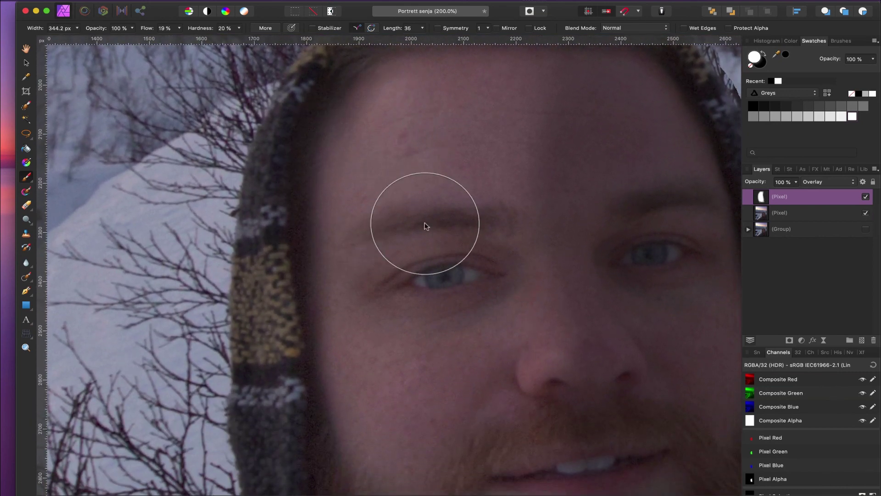
{"action": "key", "text": "v"}
{"action": "scroll", "coordinate": [482, 289], "scroll_direction": "down", "scroll_amount": 1}
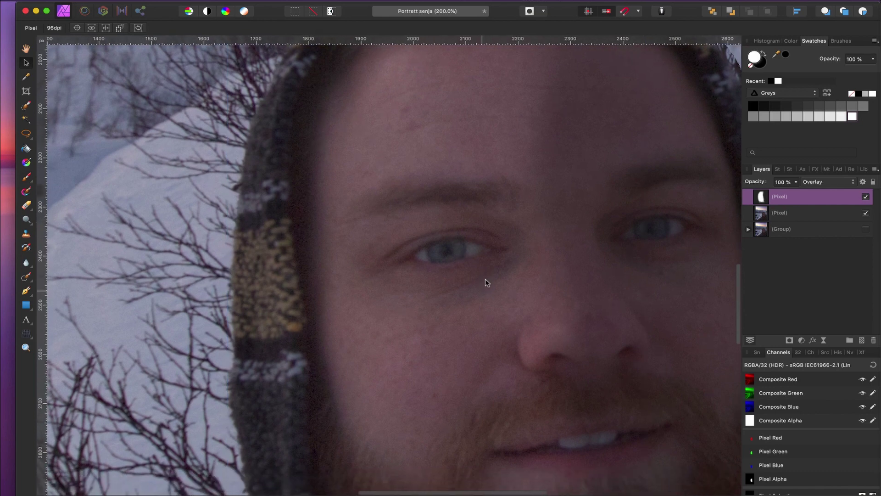
{"action": "scroll", "coordinate": [489, 330], "scroll_direction": "down", "scroll_amount": 3}
{"action": "scroll", "coordinate": [488, 330], "scroll_direction": "left", "scroll_amount": 1}
{"action": "scroll", "coordinate": [481, 327], "scroll_direction": "right", "scroll_amount": 7}
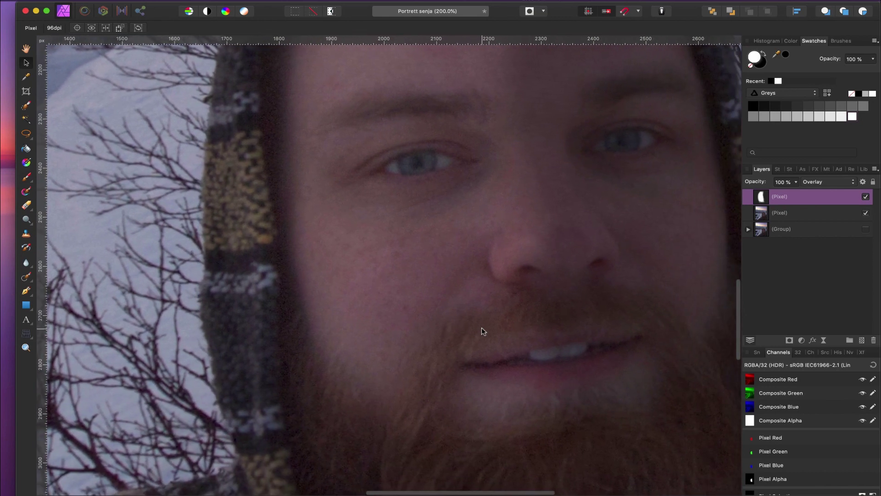
{"action": "scroll", "coordinate": [481, 327], "scroll_direction": "up", "scroll_amount": 5}
{"action": "scroll", "coordinate": [481, 326], "scroll_direction": "down", "scroll_amount": 1}
{"action": "scroll", "coordinate": [481, 326], "scroll_direction": "left", "scroll_amount": 1}
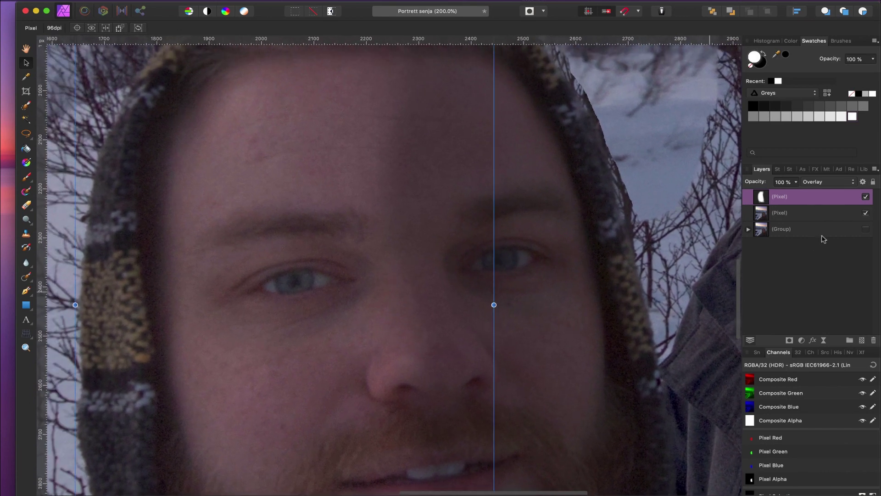
Rename the top pixel layer to 'brush' and fit the whole photo in view
{"action": "double_click", "coordinate": [784, 196]}
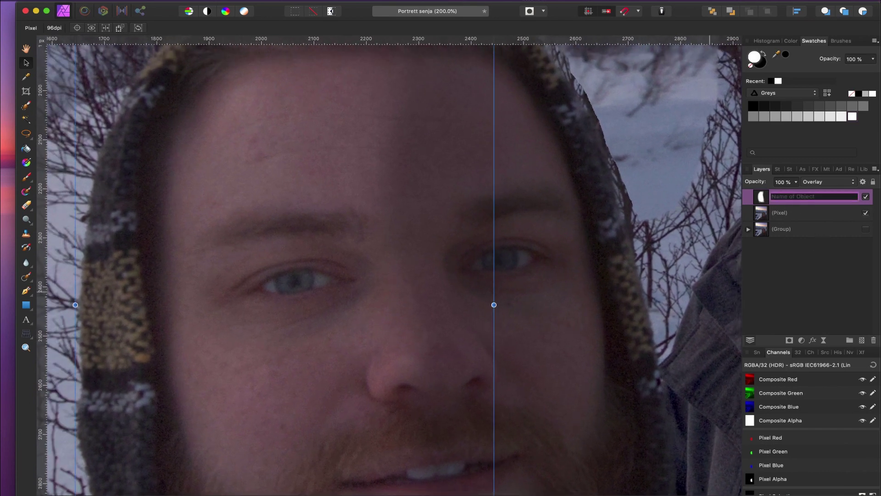
{"action": "type", "text": "brush"}
{"action": "key", "text": "Return"}
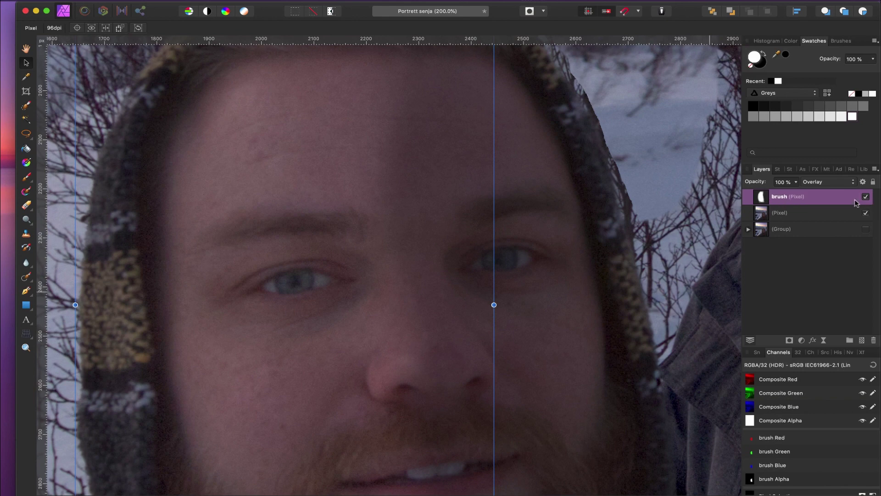
{"action": "key", "text": "super+0"}
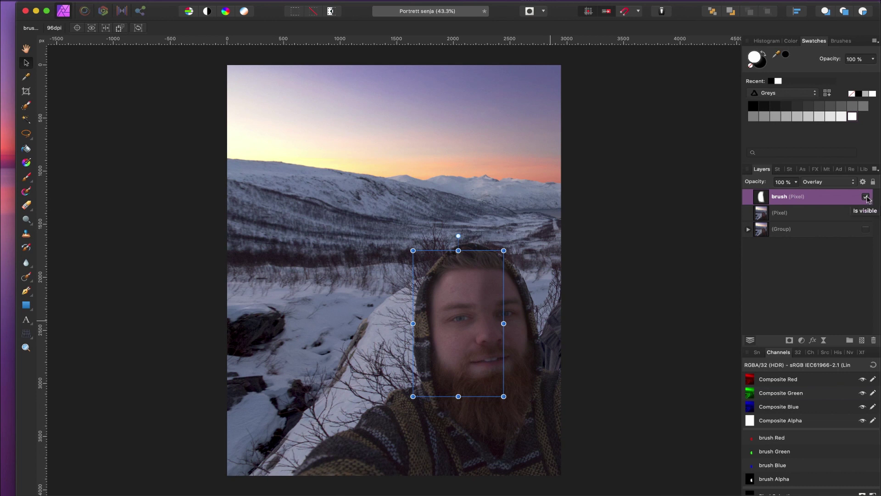
Hide the brush layer and add a Curves adjustment bowed upward to brighten everything
{"action": "left_click", "coordinate": [866, 197]}
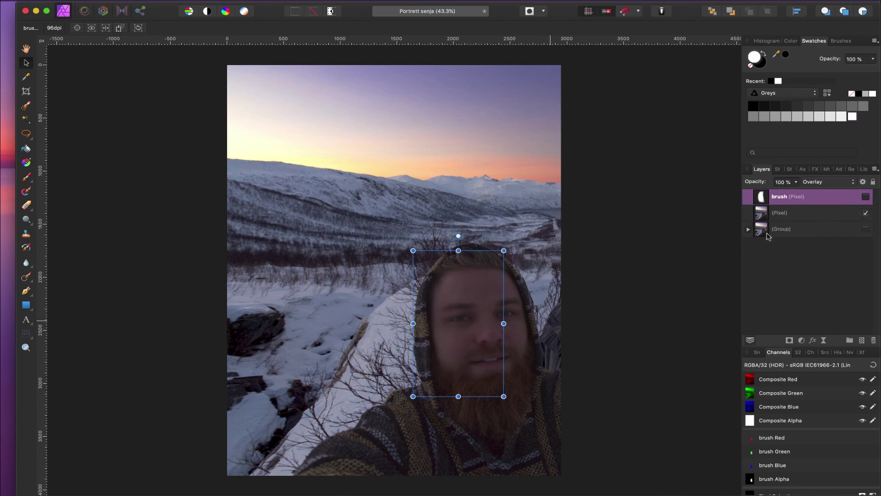
{"action": "left_click", "coordinate": [639, 275]}
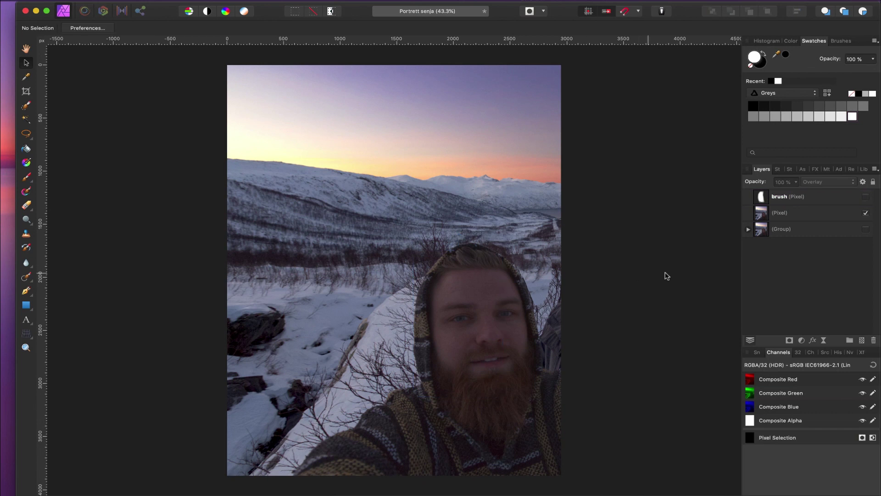
{"action": "left_click", "coordinate": [802, 340]}
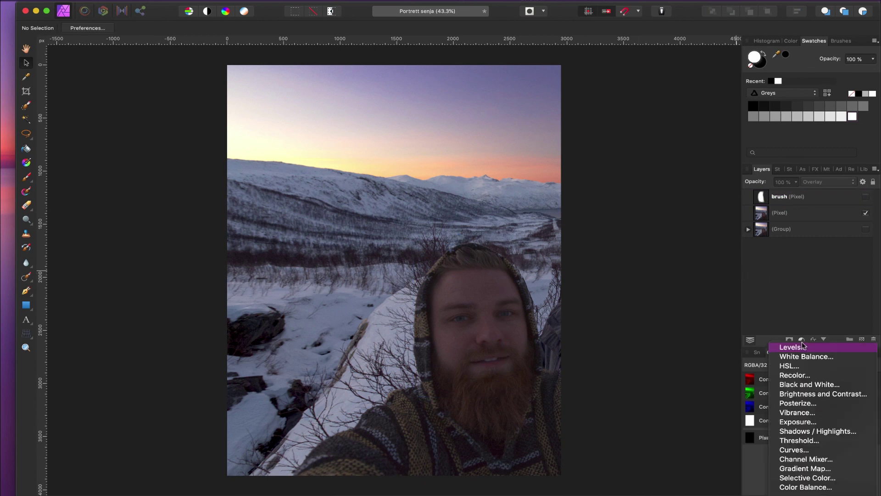
{"action": "left_click", "coordinate": [794, 450]}
{"action": "left_click_drag", "start_coordinate": [635, 347], "coordinate": [614, 311]}
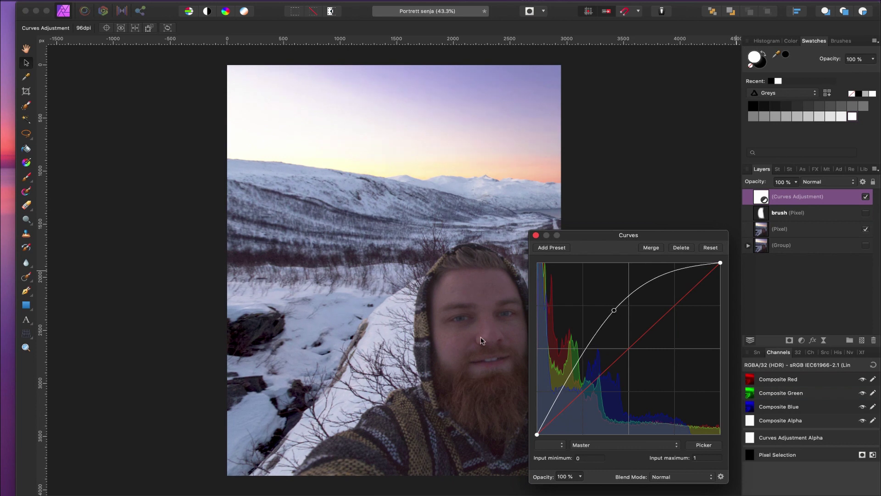
{"action": "left_click", "coordinate": [536, 235]}
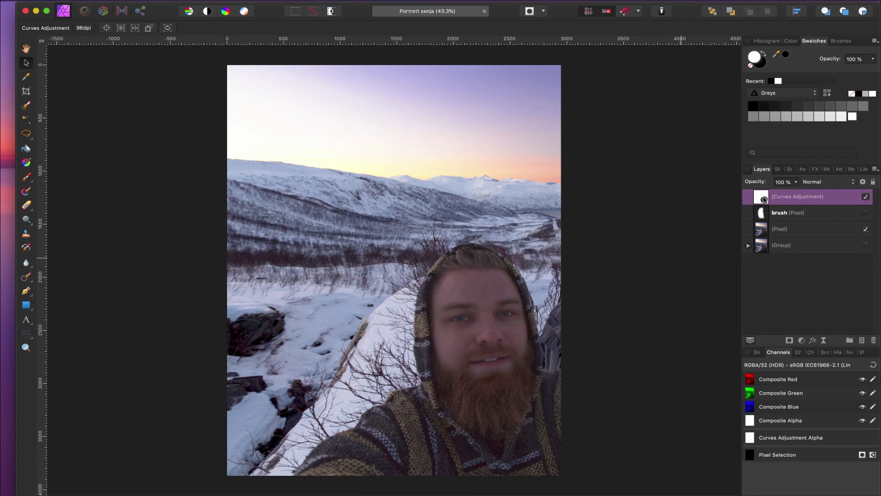
Invert the Curves mask, then paint the brightening back over the face only
{"action": "key", "text": "super+i"}
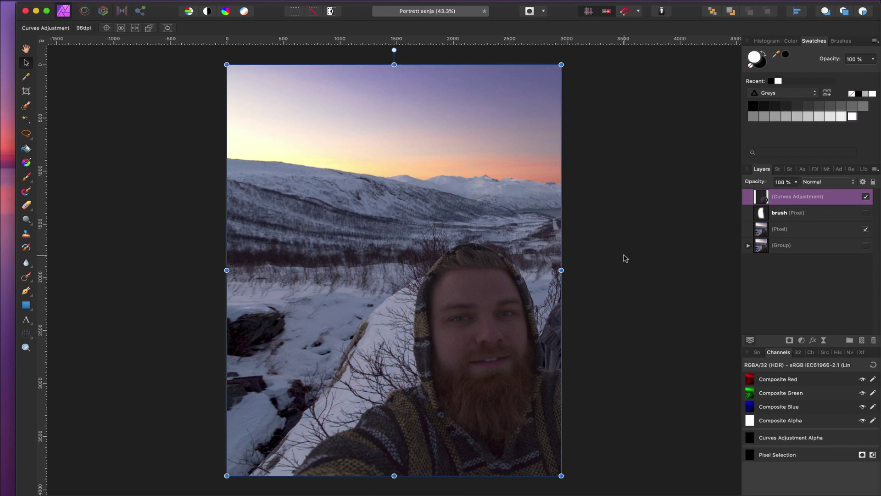
{"action": "key", "text": "b"}
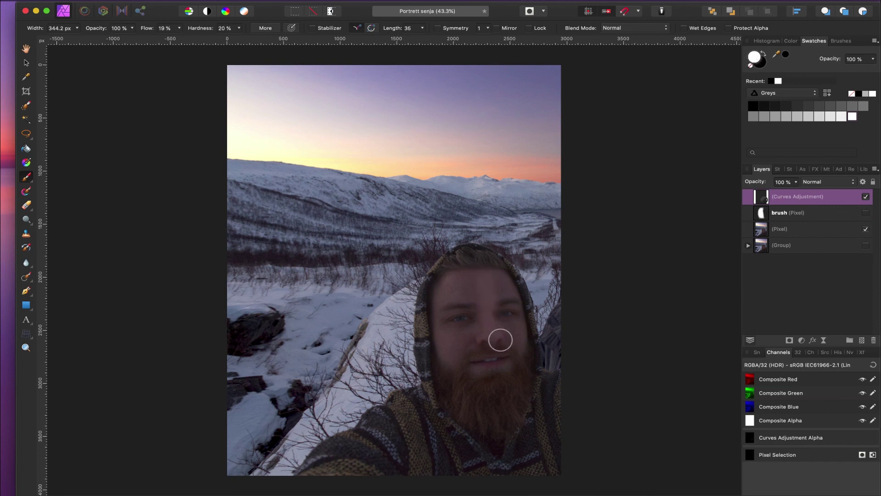
{"action": "mouse_move", "coordinate": [508, 359]}
{"action": "left_mouse_down"}
{"action": "mouse_move", "coordinate": [496, 304]}
{"action": "mouse_move", "coordinate": [517, 326]}
{"action": "mouse_move", "coordinate": [503, 279]}
{"action": "left_mouse_up"}
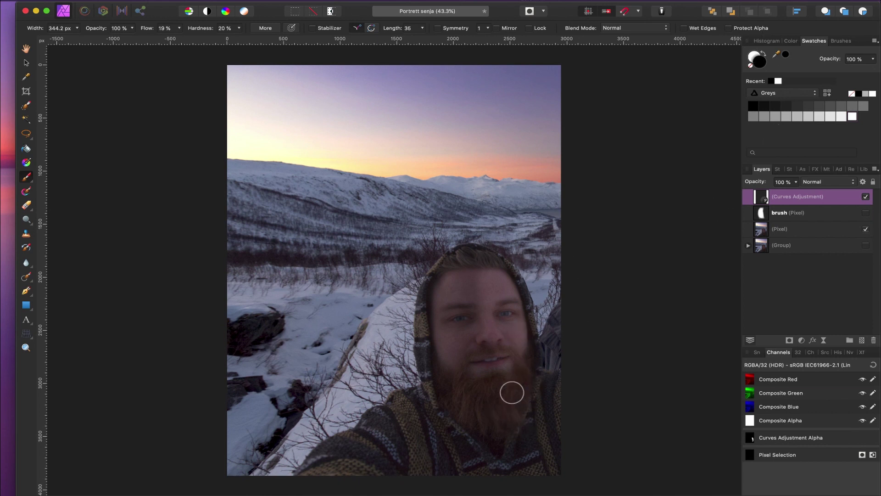
{"action": "key", "text": "x"}
Toggle the brush layer and Curves adjustment on and off to compare their effects
{"action": "key", "text": "v"}
{"action": "scroll", "coordinate": [588, 357], "scroll_direction": "up", "scroll_amount": 8}
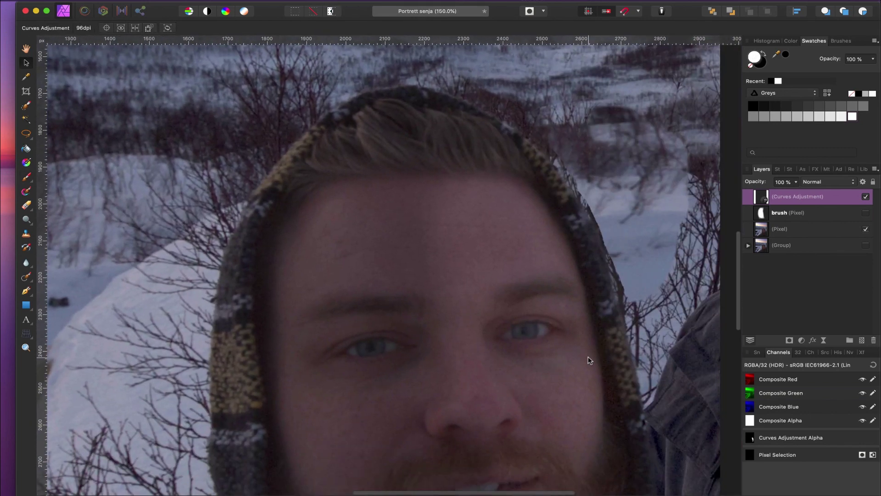
{"action": "scroll", "coordinate": [587, 360], "scroll_direction": "down", "scroll_amount": 5}
{"action": "scroll", "coordinate": [588, 359], "scroll_direction": "right", "scroll_amount": 6}
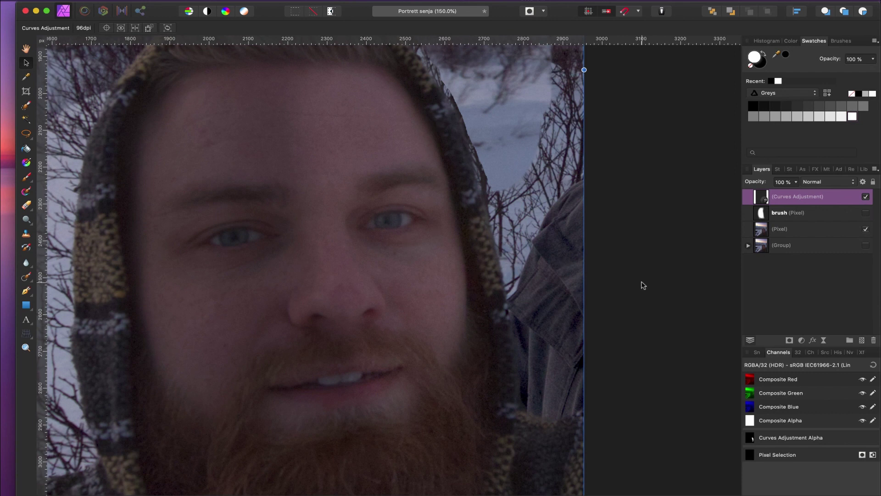
{"action": "left_click", "coordinate": [865, 214]}
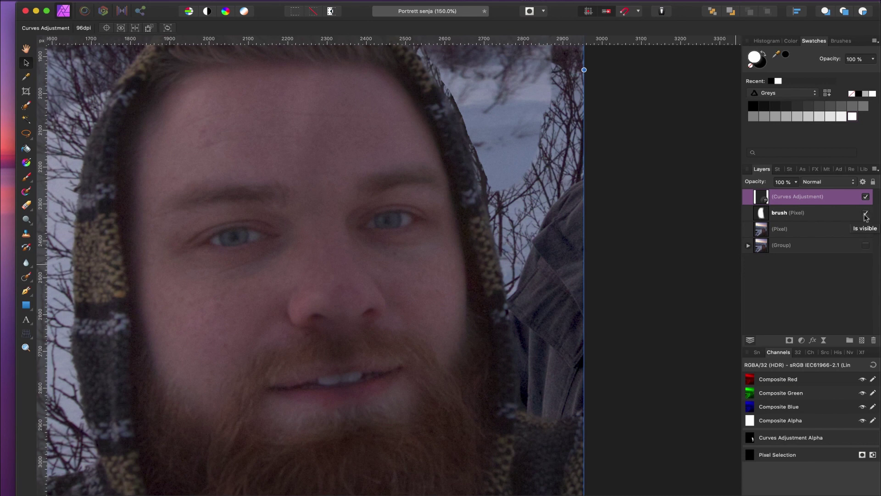
{"action": "left_click", "coordinate": [865, 214]}
{"action": "left_click", "coordinate": [864, 214]}
{"action": "left_click", "coordinate": [865, 199]}
{"action": "left_click", "coordinate": [865, 198]}
Keep the brush layer on Overlay blending, then select the Curves Adjustment layer
{"action": "left_click", "coordinate": [811, 216]}
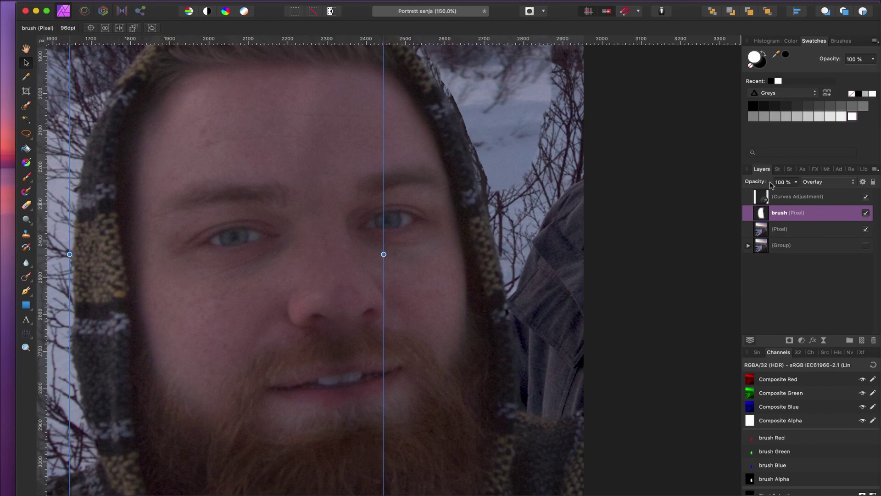
{"action": "left_click", "coordinate": [835, 183]}
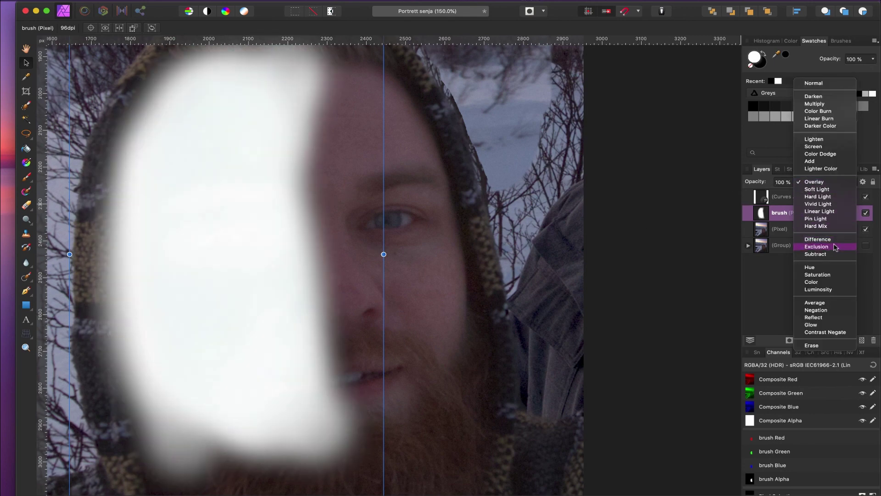
{"action": "left_click", "coordinate": [823, 183]}
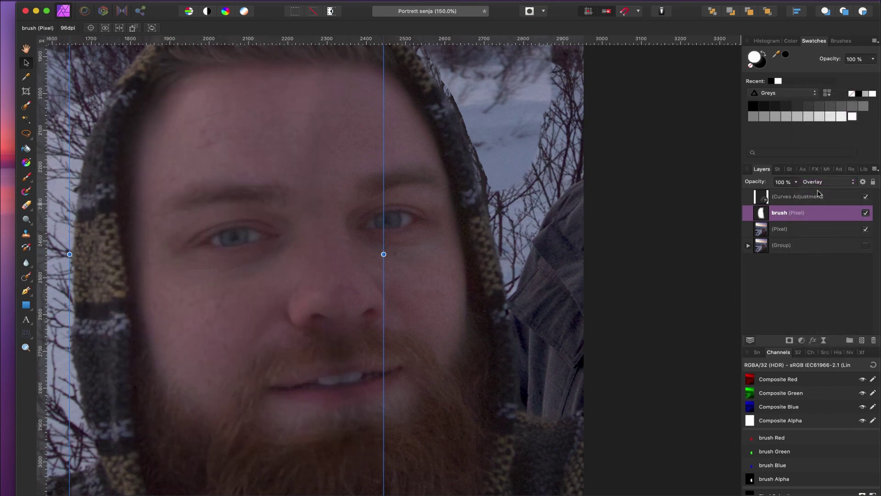
{"action": "left_click", "coordinate": [808, 277]}
{"action": "left_click", "coordinate": [786, 200]}
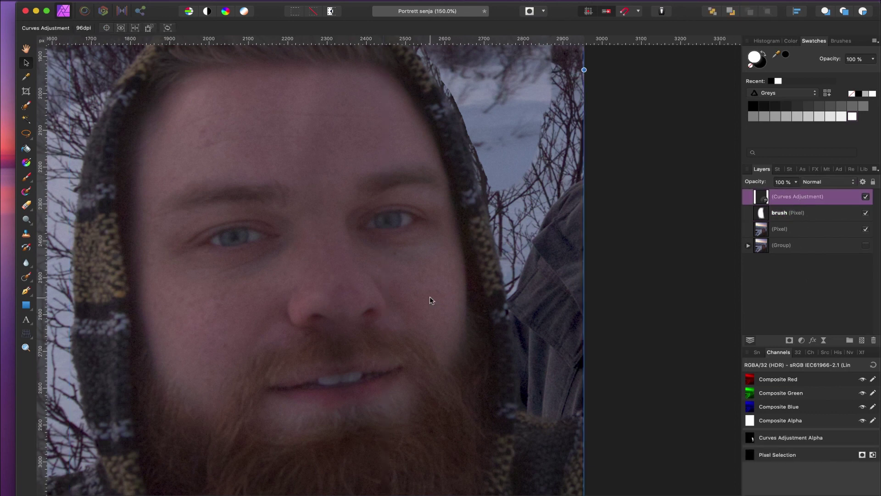
Lift the Master curve further, briefly trying and reverting a Green channel tweak
{"action": "double_click", "coordinate": [761, 198]}
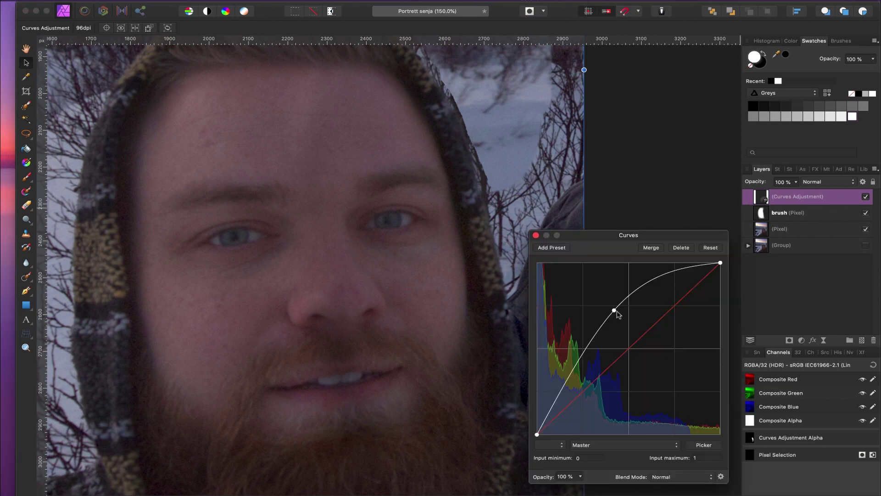
{"action": "mouse_move", "coordinate": [614, 311]}
{"action": "left_mouse_down"}
{"action": "mouse_move", "coordinate": [590, 295]}
{"action": "mouse_move", "coordinate": [697, 397]}
{"action": "mouse_move", "coordinate": [594, 307]}
{"action": "mouse_move", "coordinate": [588, 252]}
{"action": "mouse_move", "coordinate": [571, 239]}
{"action": "mouse_move", "coordinate": [610, 324]}
{"action": "mouse_move", "coordinate": [622, 309]}
{"action": "mouse_move", "coordinate": [605, 306]}
{"action": "left_mouse_up"}
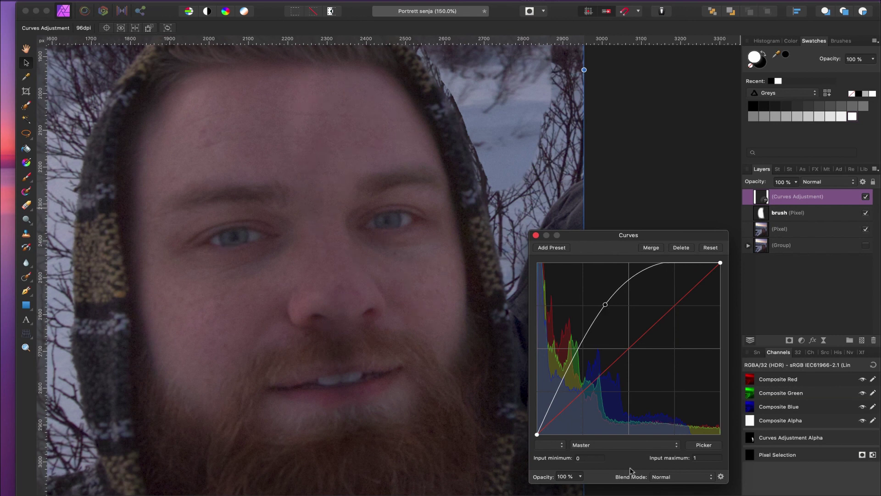
{"action": "left_click", "coordinate": [616, 447]}
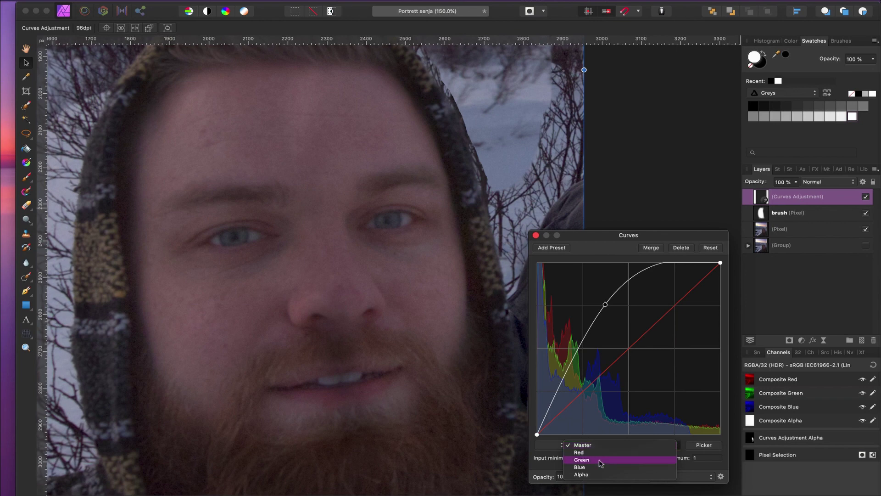
{"action": "left_click", "coordinate": [615, 459]}
{"action": "mouse_move", "coordinate": [633, 346]}
{"action": "left_mouse_down"}
{"action": "mouse_move", "coordinate": [582, 309]}
{"action": "mouse_move", "coordinate": [630, 350]}
{"action": "left_mouse_up"}
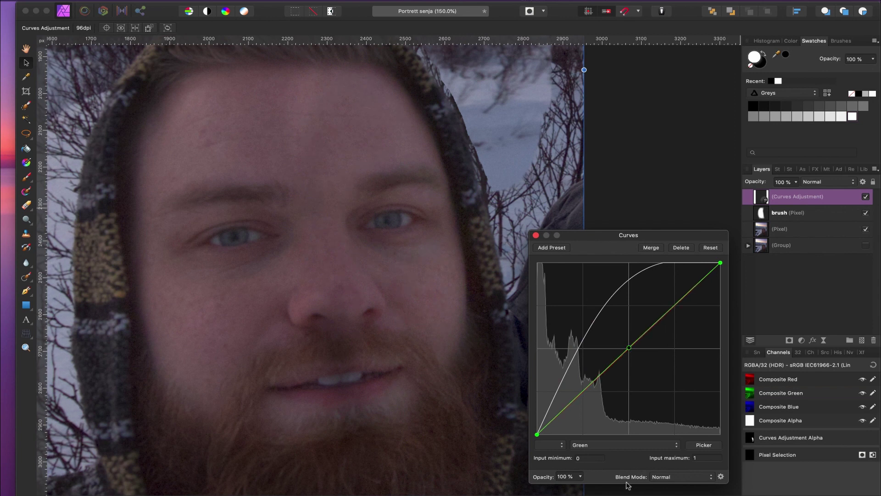
{"action": "left_click", "coordinate": [634, 445]}
{"action": "left_click", "coordinate": [617, 429]}
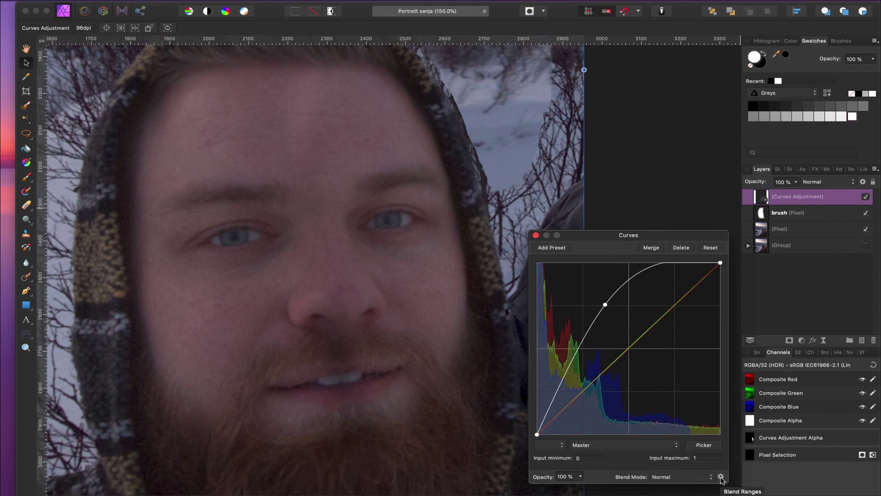
Set Curves source blend ranges with the highlight end near 64% and a lowered midtone node
{"action": "left_click", "coordinate": [721, 477]}
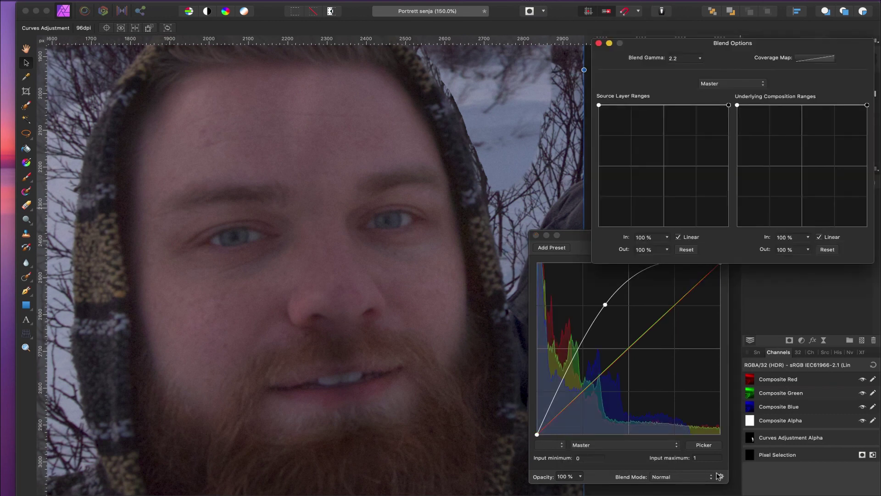
{"action": "mouse_move", "coordinate": [599, 105]}
{"action": "left_mouse_down"}
{"action": "mouse_move", "coordinate": [618, 206]}
{"action": "mouse_move", "coordinate": [610, 221]}
{"action": "mouse_move", "coordinate": [620, 227]}
{"action": "mouse_move", "coordinate": [608, 204]}
{"action": "mouse_move", "coordinate": [596, 112]}
{"action": "mouse_move", "coordinate": [602, 187]}
{"action": "mouse_move", "coordinate": [606, 197]}
{"action": "mouse_move", "coordinate": [598, 105]}
{"action": "left_mouse_up"}
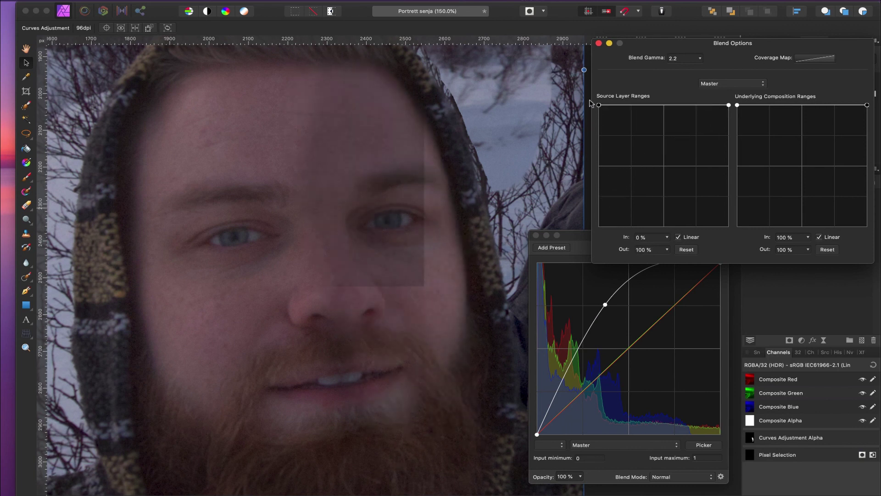
{"action": "left_click_drag", "start_coordinate": [730, 106], "coordinate": [731, 159]}
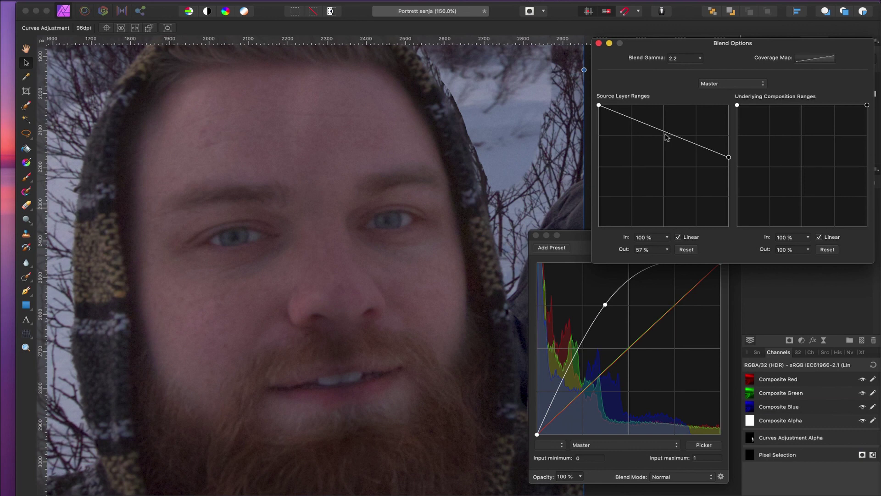
{"action": "left_click_drag", "start_coordinate": [666, 137], "coordinate": [667, 181]}
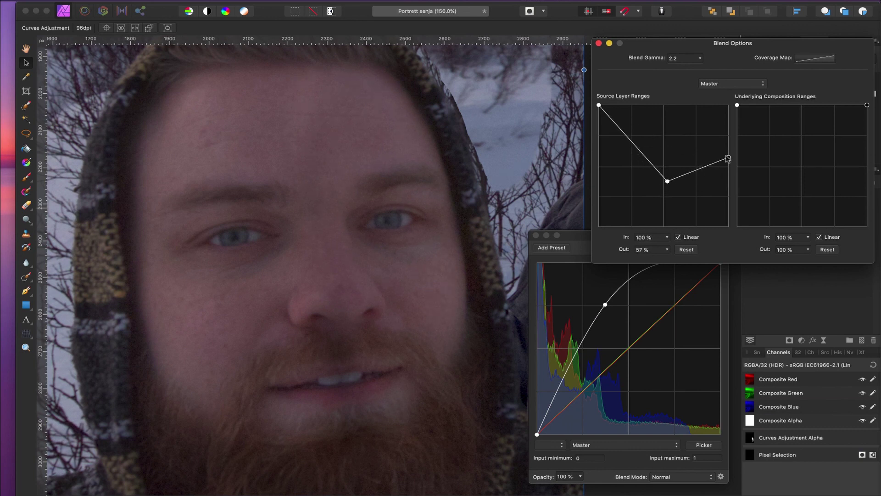
{"action": "left_click_drag", "start_coordinate": [728, 159], "coordinate": [727, 149]}
{"action": "left_click", "coordinate": [598, 43]}
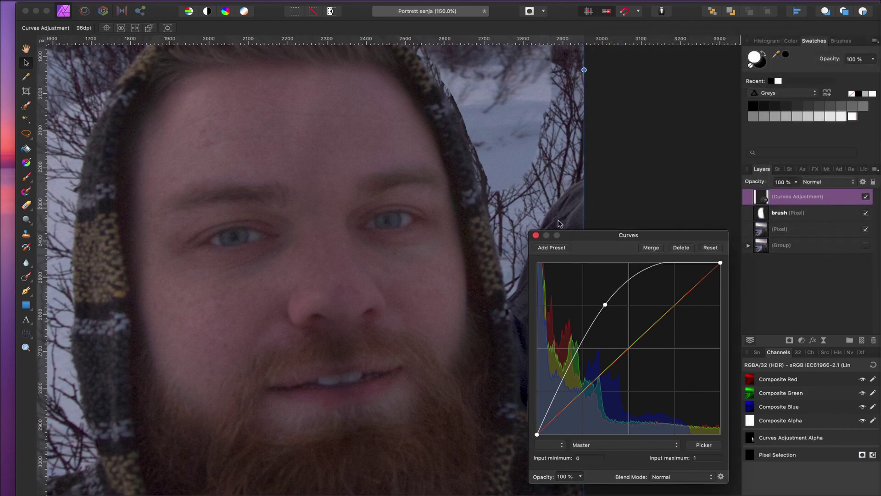
Close Curves, fit the photo, and toggle the white-paint and Curves layers to compare
{"action": "left_click", "coordinate": [535, 236]}
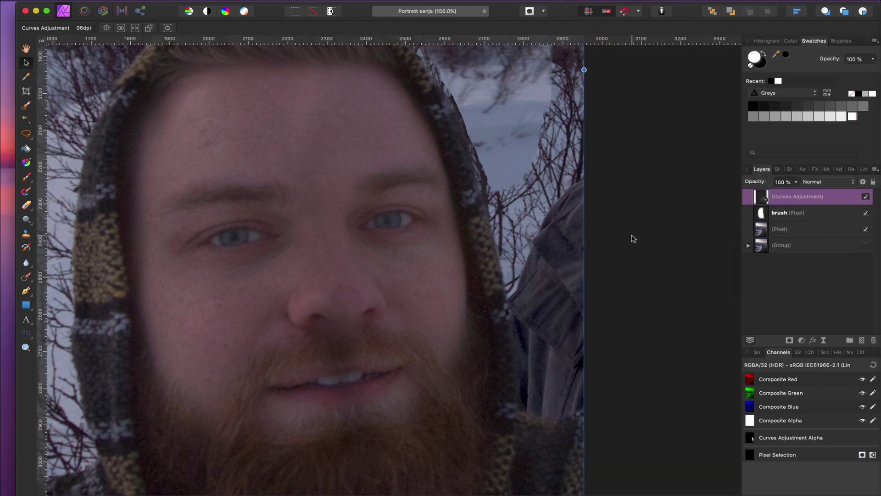
{"action": "key", "text": "super+0"}
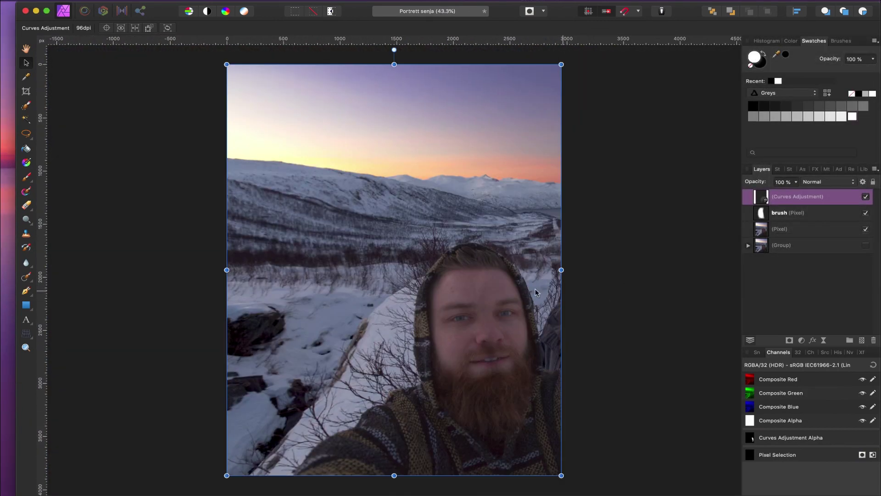
{"action": "left_click", "coordinate": [867, 214]}
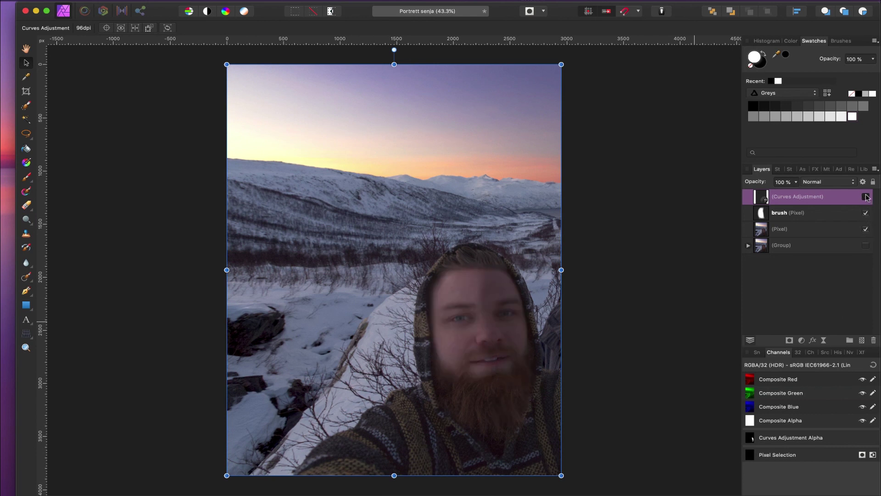
{"action": "left_click", "coordinate": [865, 196]}
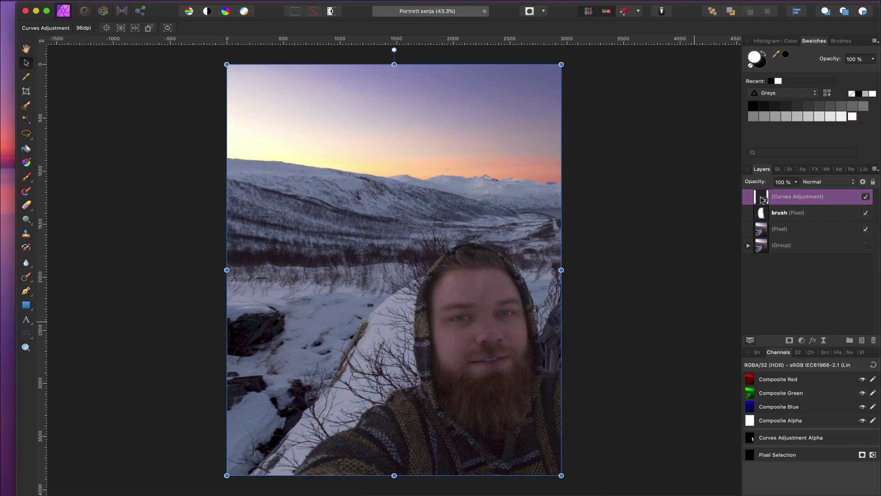
{"action": "left_click", "coordinate": [866, 213]}
Paint black into the Curves mask over the face and beard, then shrink the brush
{"action": "key", "text": "b"}
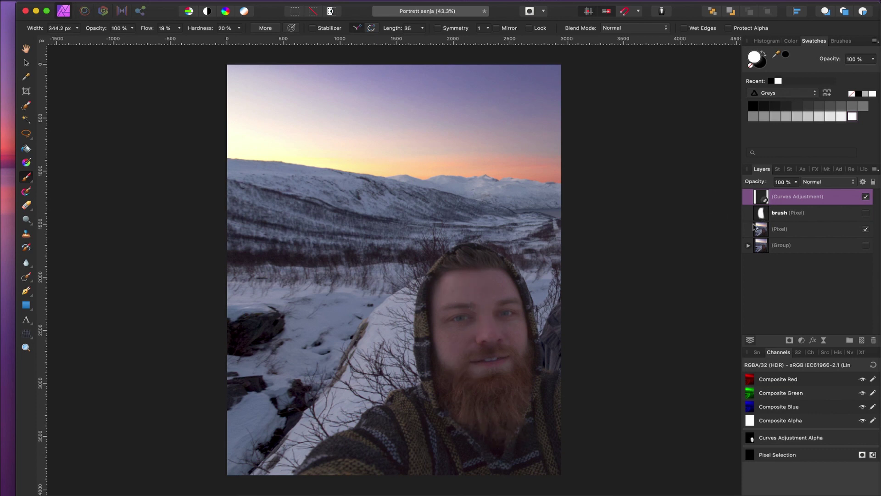
{"action": "key", "text": "x"}
{"action": "mouse_move", "coordinate": [438, 374]}
{"action": "left_mouse_down"}
{"action": "mouse_move", "coordinate": [522, 393]}
{"action": "mouse_move", "coordinate": [534, 365]}
{"action": "mouse_move", "coordinate": [440, 415]}
{"action": "mouse_move", "coordinate": [443, 394]}
{"action": "left_mouse_up"}
{"action": "key", "text": "bracketleft"}
{"action": "key", "text": "bracketleft"}
{"action": "key", "text": "bracketleft"}
{"action": "key", "text": "bracketleft"}
{"action": "key", "text": "bracketleft"}
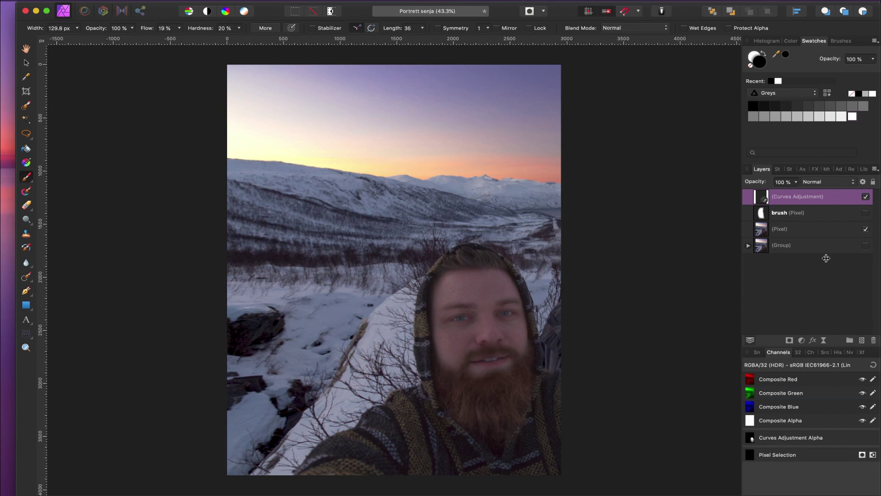
Zoom in on the face and toggle the Curves and white-paint layers back and forth
{"action": "key", "text": "super+plus"}
{"action": "key", "text": "super+plus"}
{"action": "key", "text": "super+plus"}
{"action": "key", "text": "super+plus"}
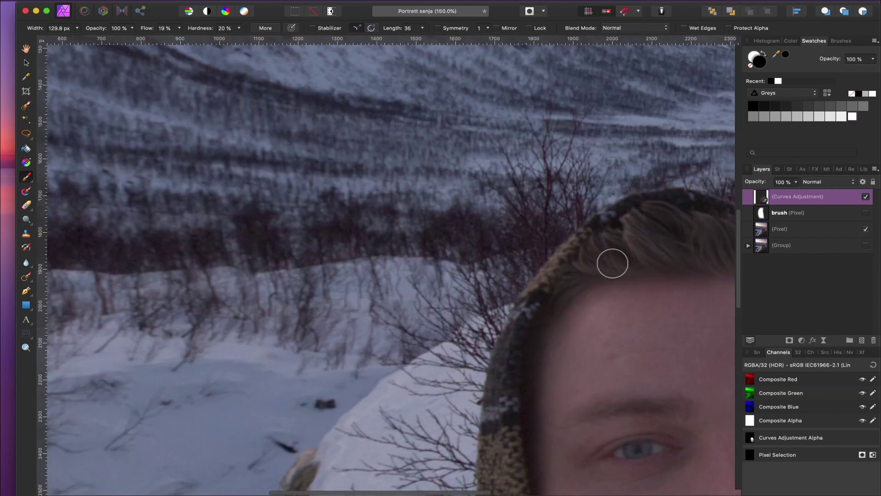
{"action": "scroll", "coordinate": [596, 254], "scroll_direction": "down", "scroll_amount": 5}
{"action": "scroll", "coordinate": [575, 248], "scroll_direction": "right", "scroll_amount": 10}
{"action": "scroll", "coordinate": [575, 248], "scroll_direction": "up", "scroll_amount": 5}
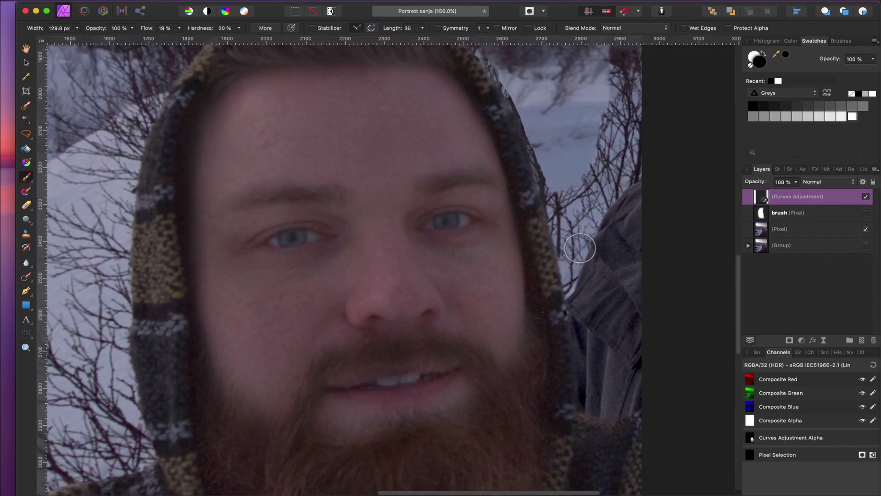
{"action": "key", "text": "v"}
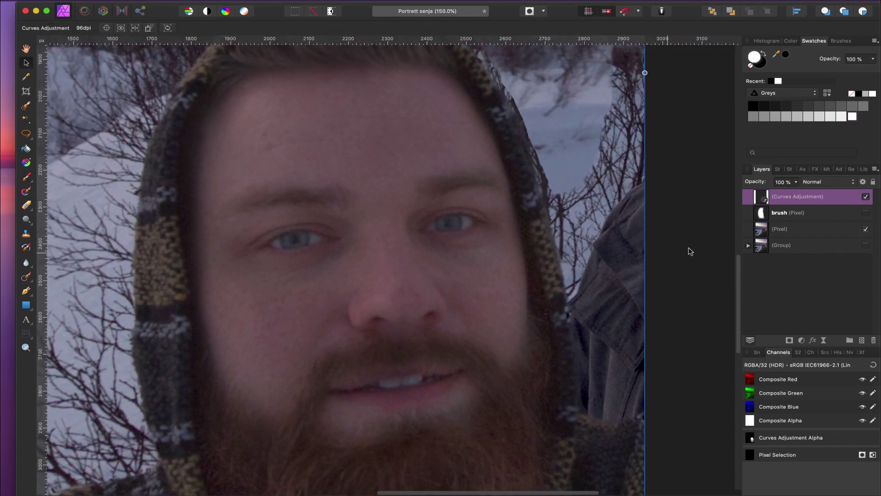
{"action": "left_click", "coordinate": [865, 197]}
{"action": "left_click", "coordinate": [865, 213]}
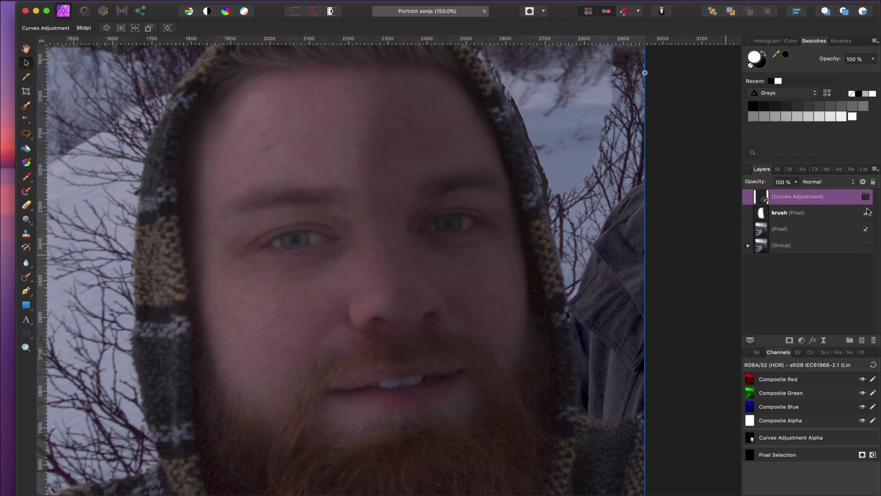
{"action": "left_click", "coordinate": [865, 213]}
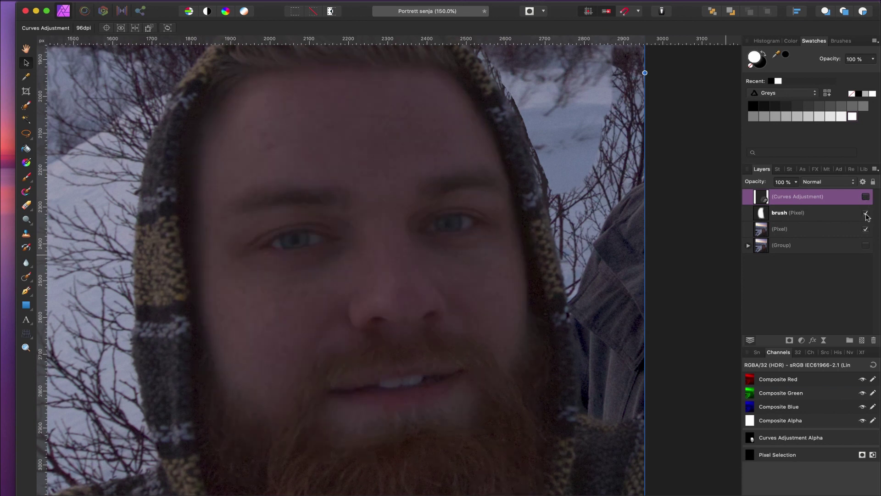
{"action": "left_click", "coordinate": [865, 213]}
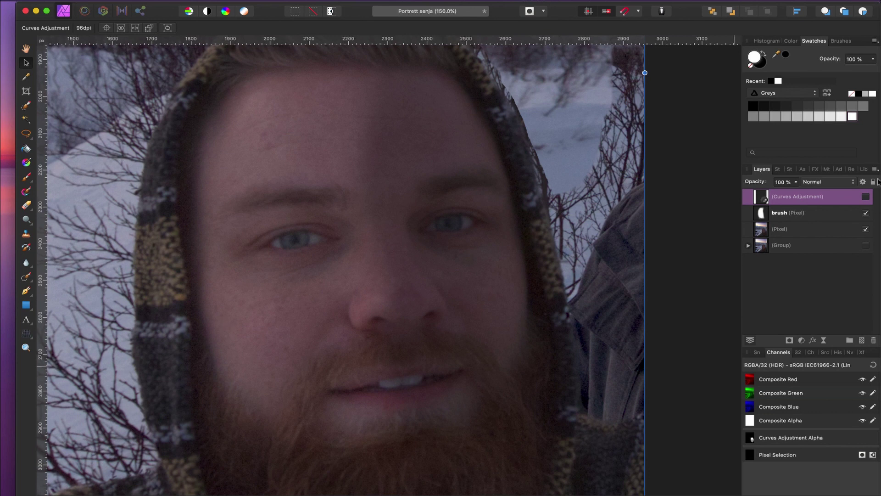
{"action": "left_click", "coordinate": [866, 214]}
{"action": "left_click", "coordinate": [865, 197]}
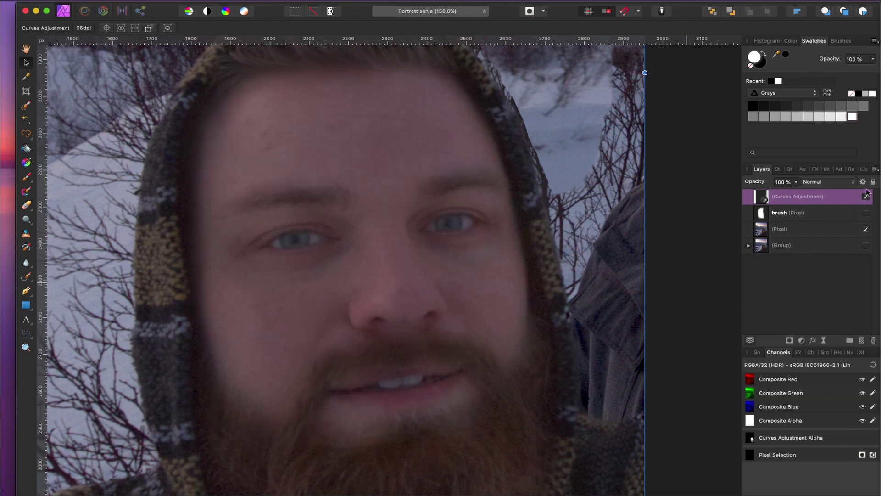
{"action": "left_click", "coordinate": [865, 213]}
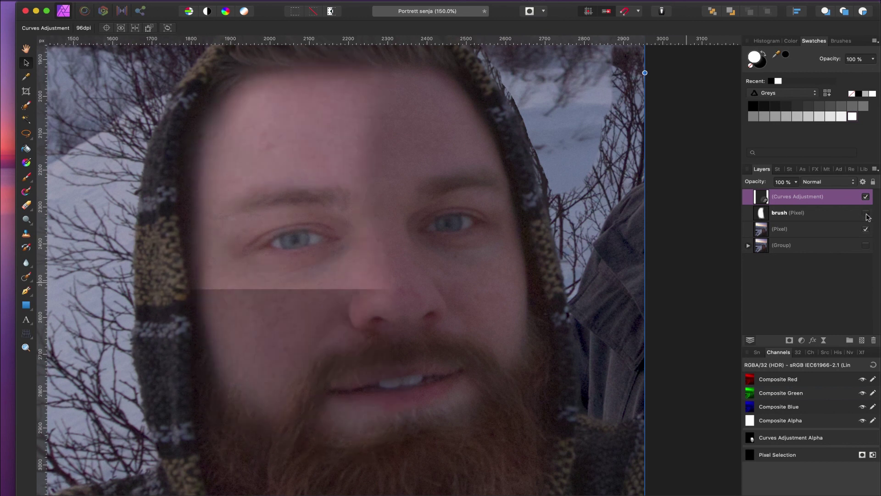
{"action": "left_click", "coordinate": [865, 197]}
End with Curves shown, the white-paint layer hidden, and the whole photo in view
{"action": "left_click", "coordinate": [867, 216]}
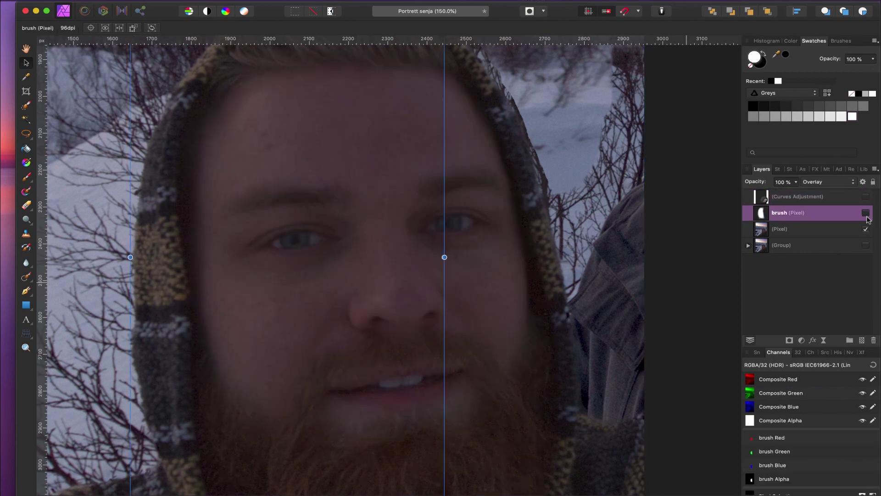
{"action": "left_click", "coordinate": [865, 213]}
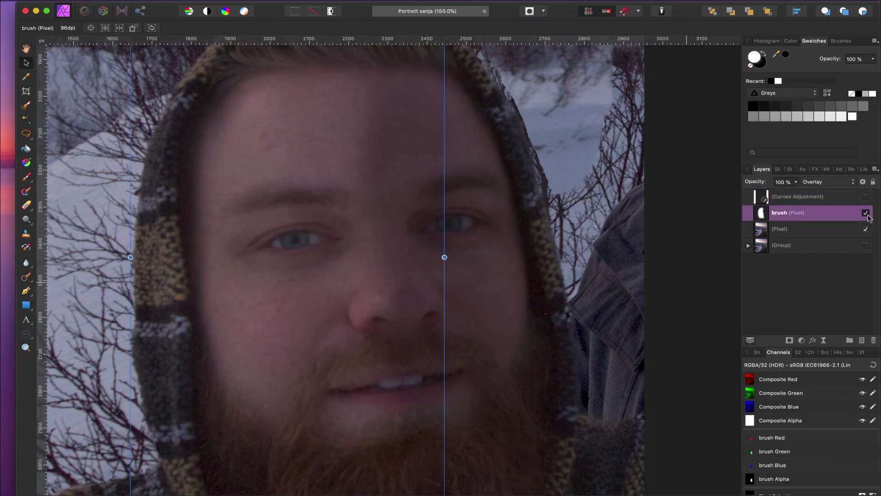
{"action": "left_click", "coordinate": [866, 213]}
{"action": "left_click", "coordinate": [866, 196]}
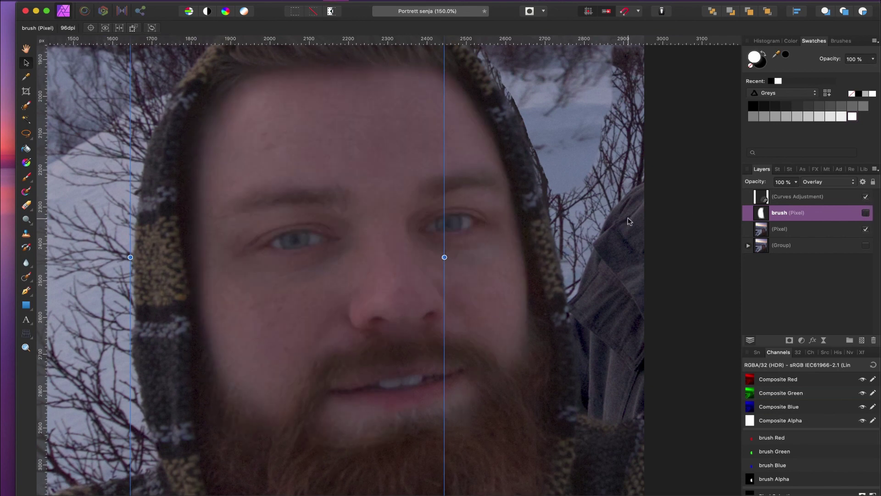
{"action": "key", "text": "super+0"}
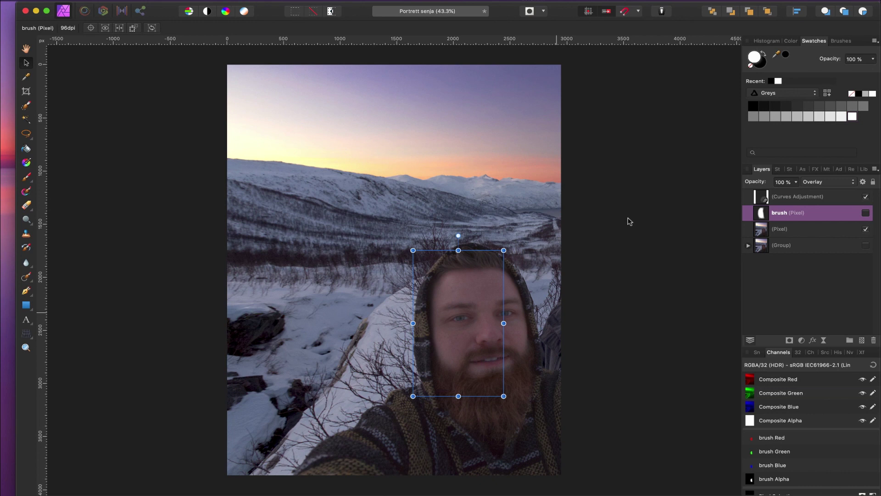